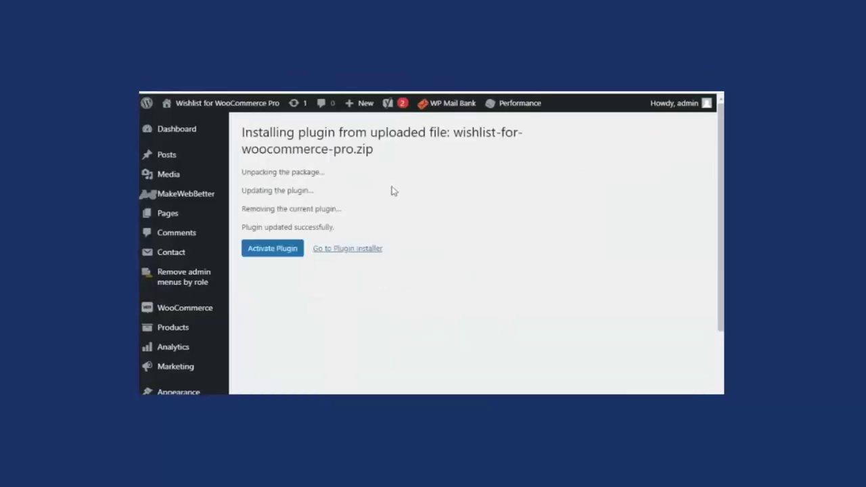
Step: Activate the freshly updated Ultimate Wishlist for WooCommerce plugin
click(283, 260)
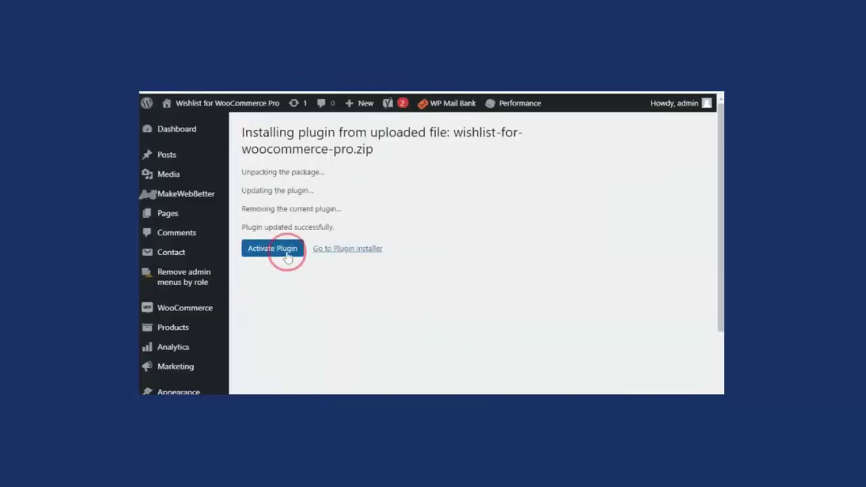
scroll(331, 324, down, 5)
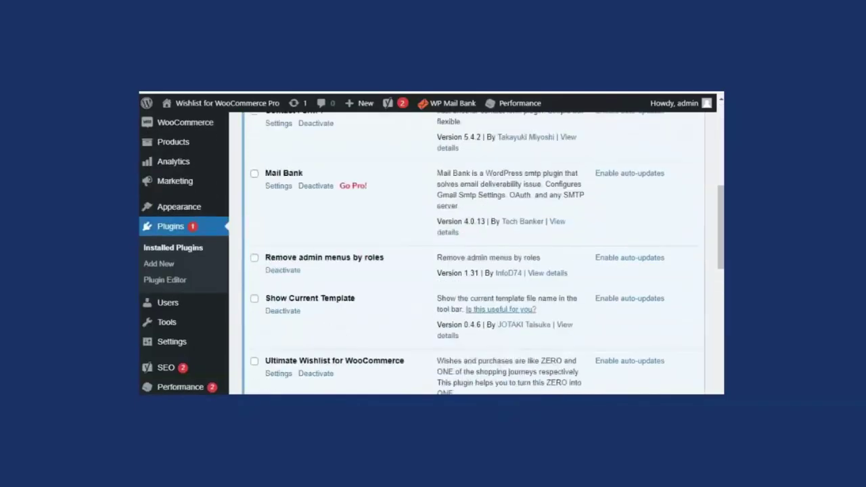
scroll(312, 308, up, 1)
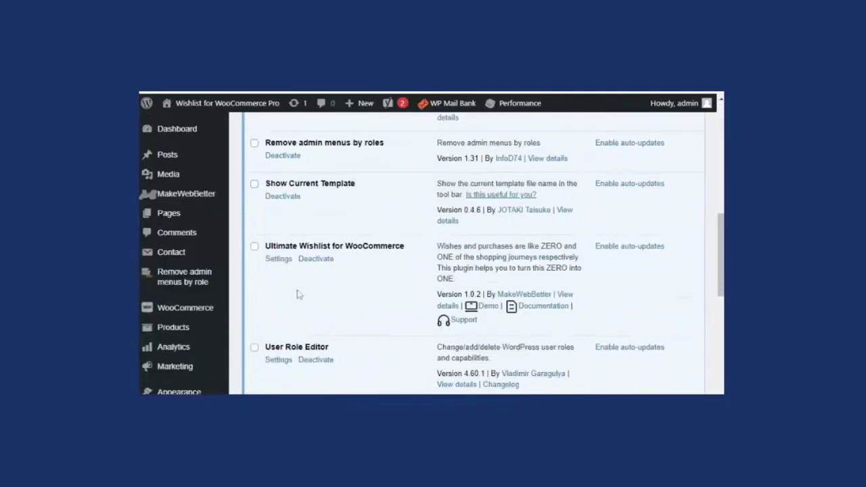
scroll(237, 264, up, 4)
Step: Open the Ultimate Wishlist for WooCommerce Overview page under MakeWebBetter in the admin sidebar
click(179, 133)
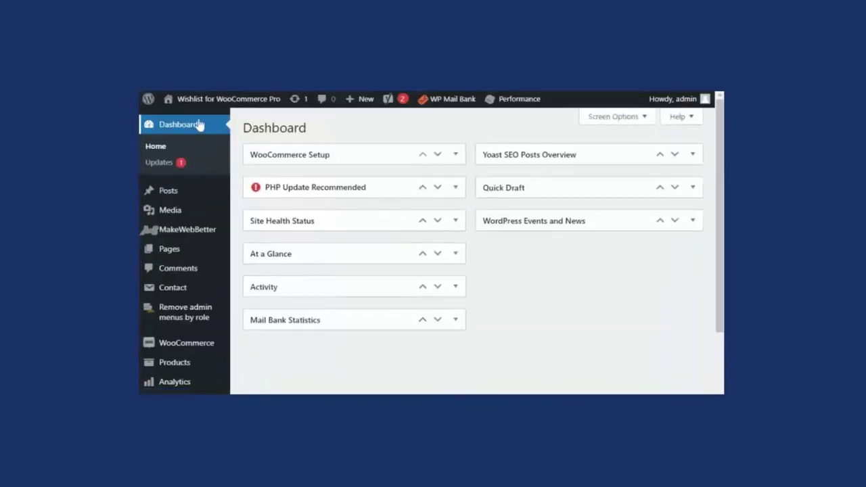
mouse_move(218, 224)
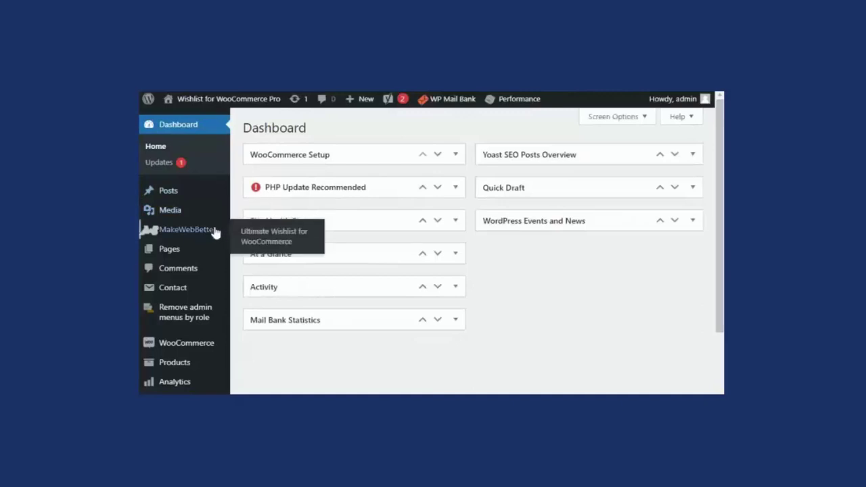
click(271, 241)
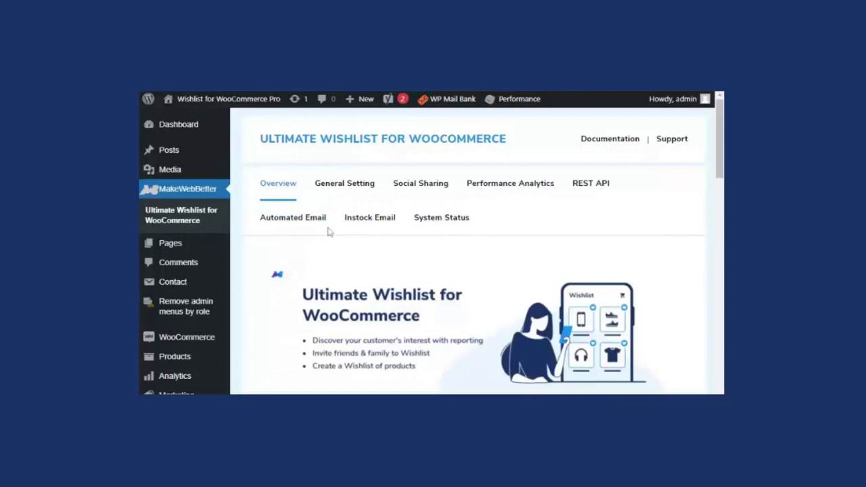
Step: Turn on the plugin and Wishlist Popup toggles in General Setting and save the settings
click(353, 192)
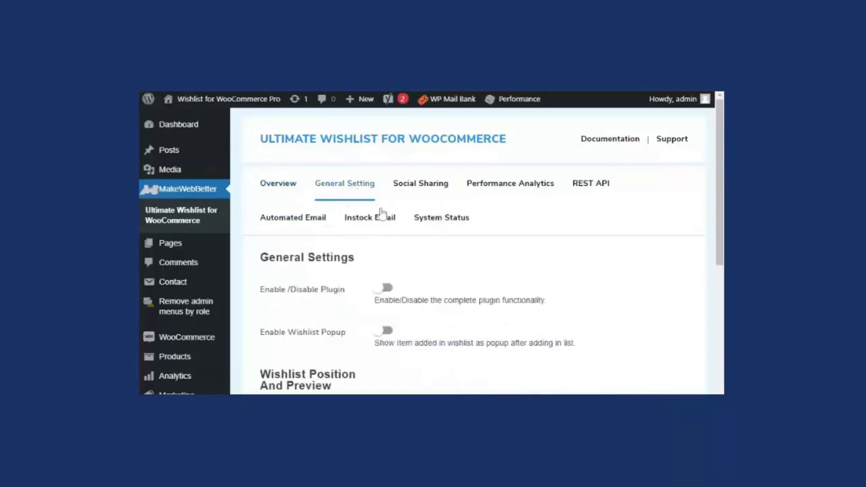
click(387, 289)
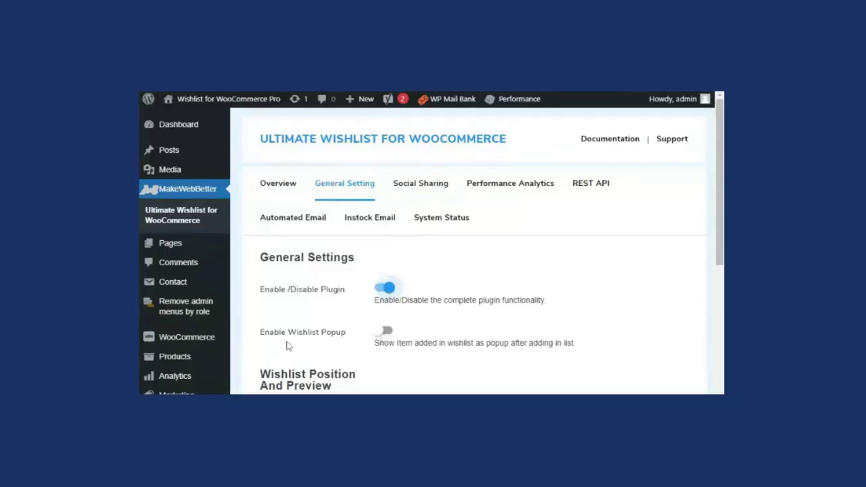
click(388, 335)
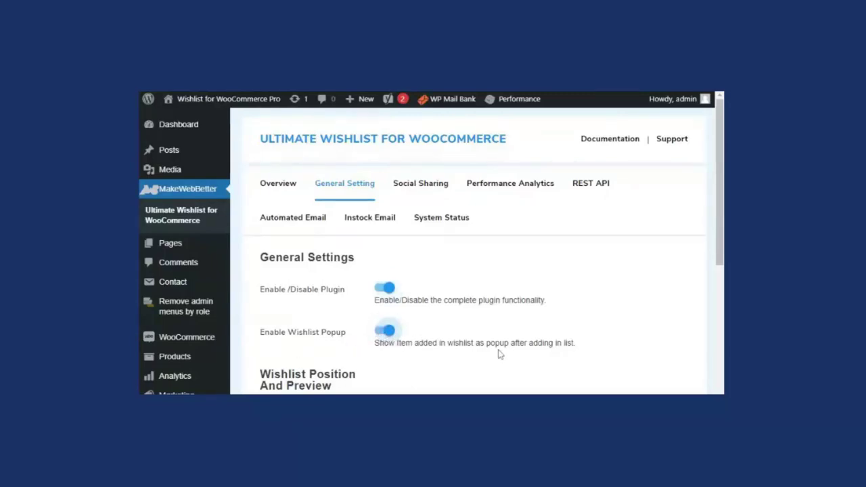
scroll(527, 334, down, 1)
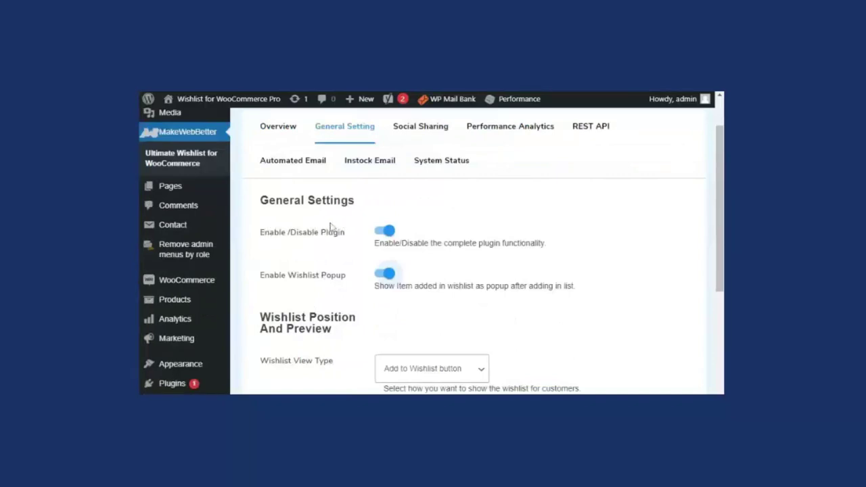
scroll(405, 288, down, 1)
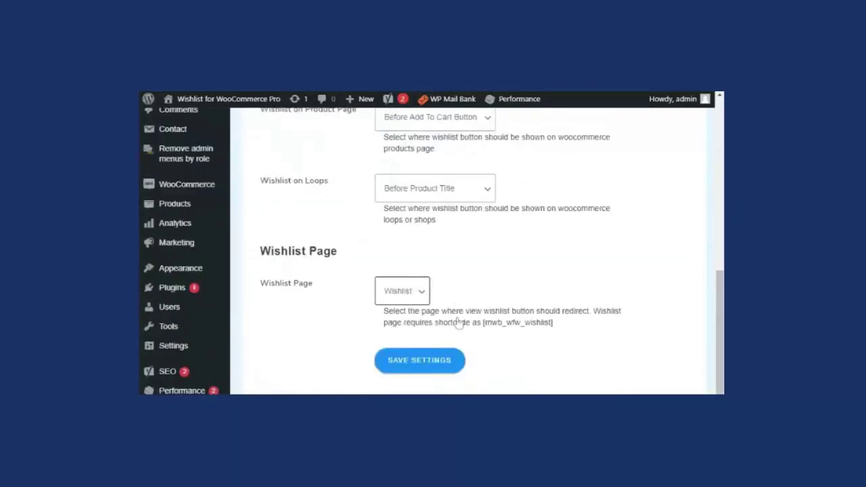
click(447, 359)
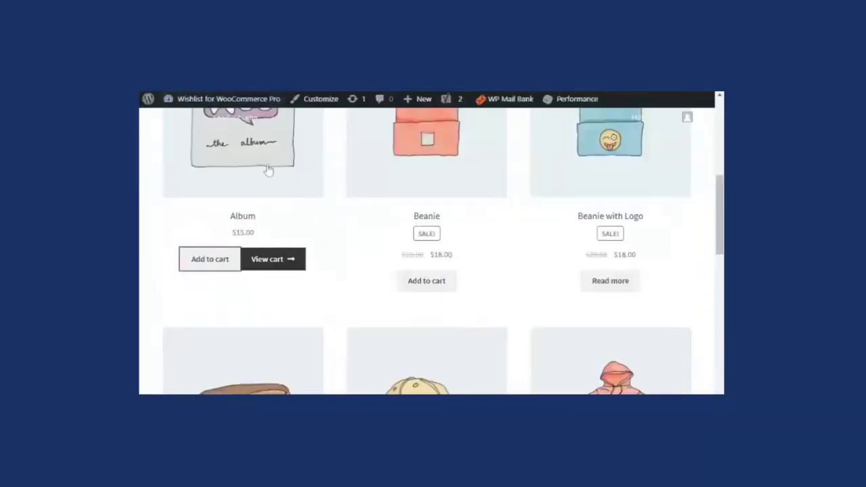
Step: Add Beanie with Logo to the 'My Best Products' wishlist and go to the Wishlist page
click(406, 277)
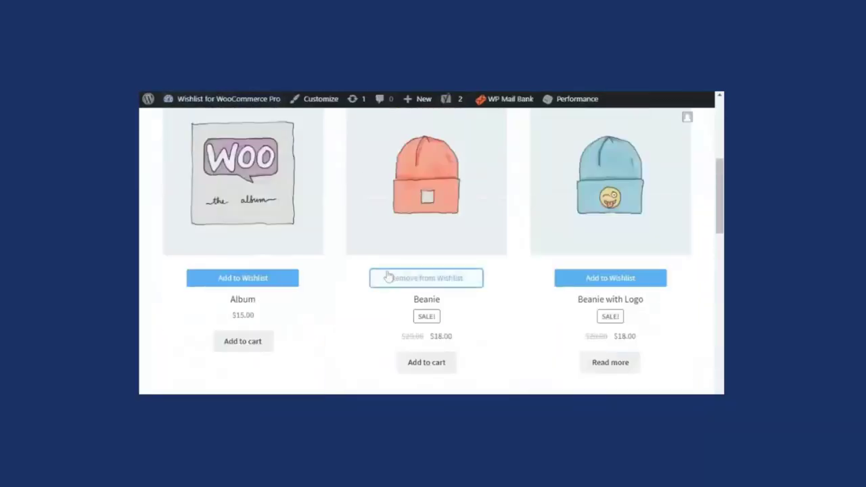
scroll(344, 263, down, 2)
scroll(391, 264, down, 1)
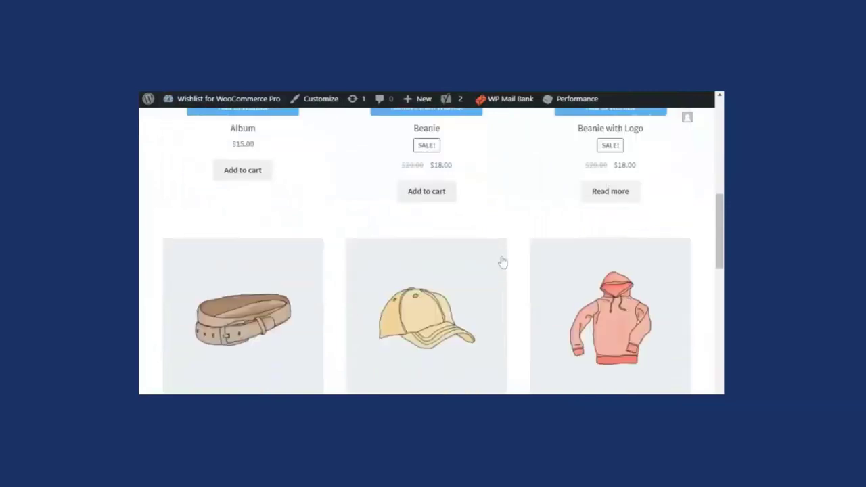
scroll(490, 271, down, 2)
scroll(499, 270, up, 3)
click(609, 165)
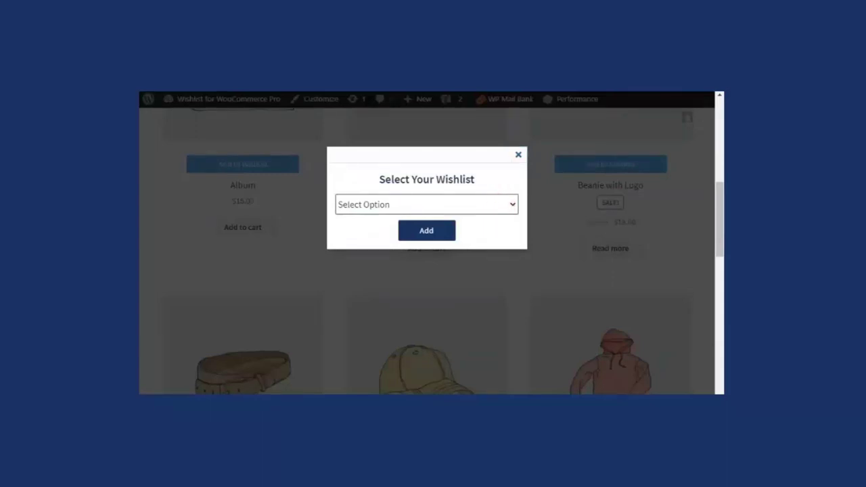
key(Down)
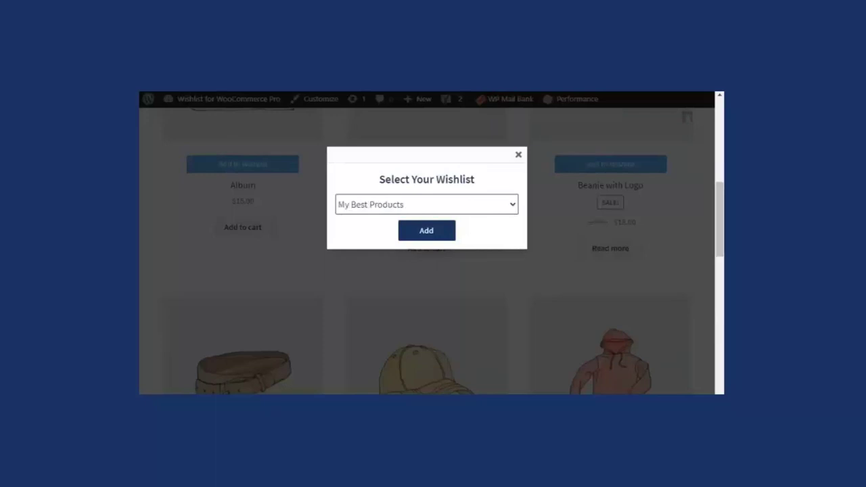
click(436, 233)
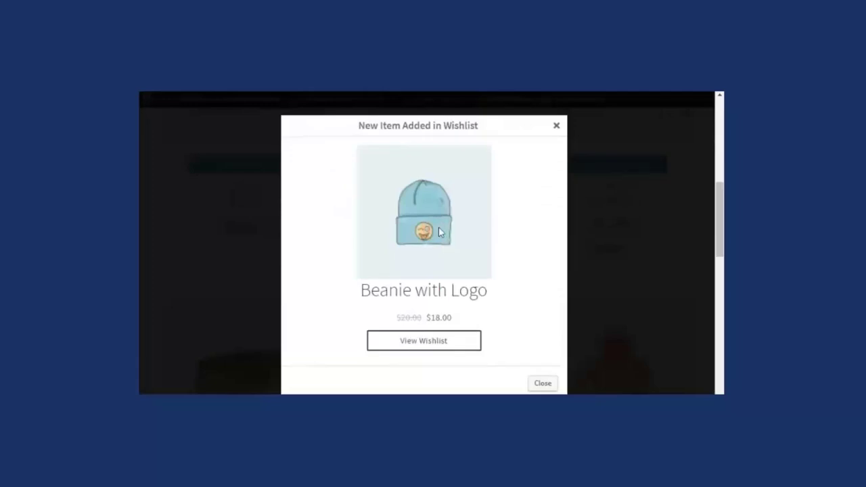
click(431, 342)
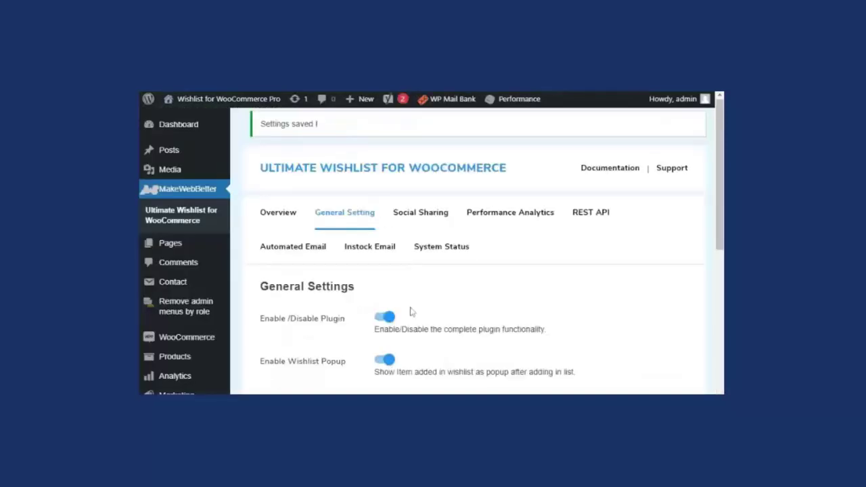
Step: Switch to the wishlist plugin's Automated Email tab showing Hours and Message fields
scroll(413, 314, down, 2)
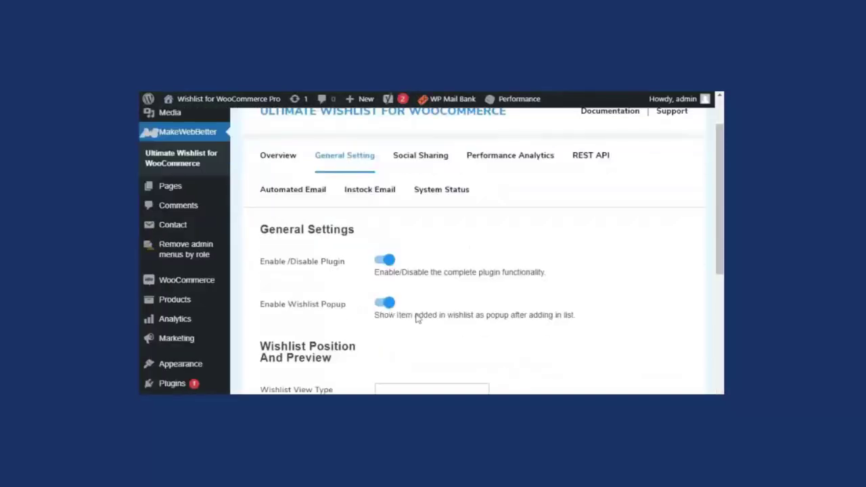
scroll(416, 318, up, 2)
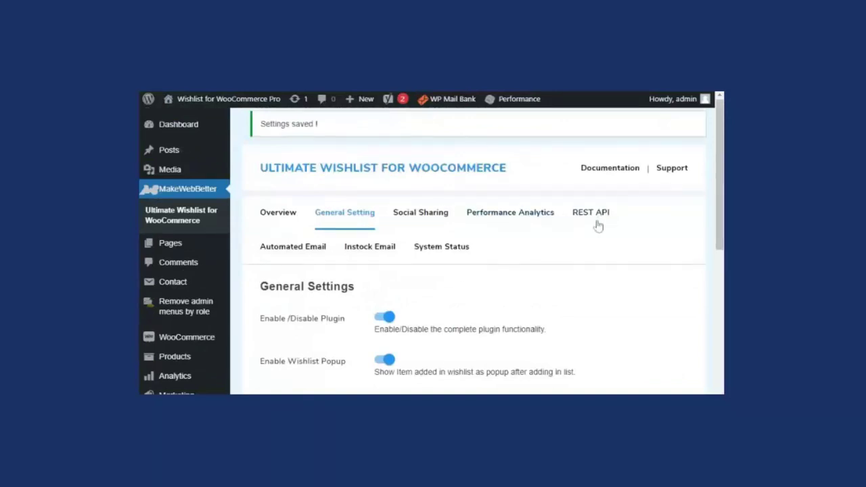
click(308, 255)
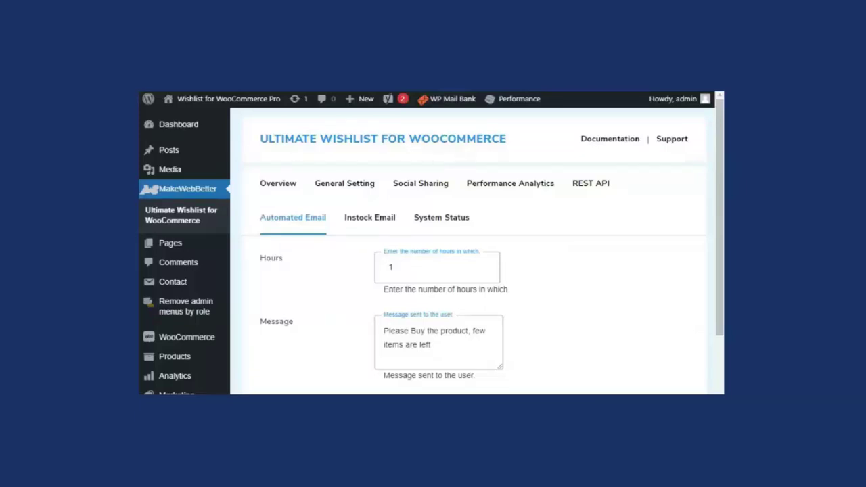
Step: Change the automated email Hours value from 1 to 2, then go to the Instock Email tab
click(412, 265)
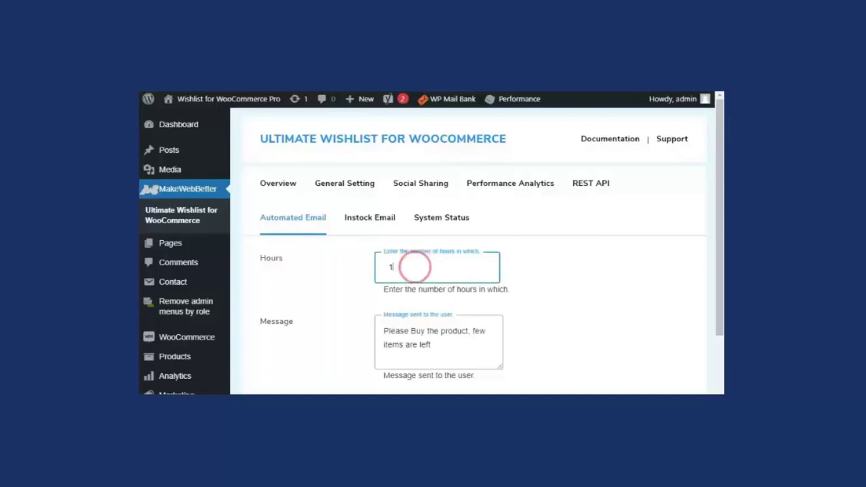
scroll(413, 265, down, 1)
key(BackSpace)
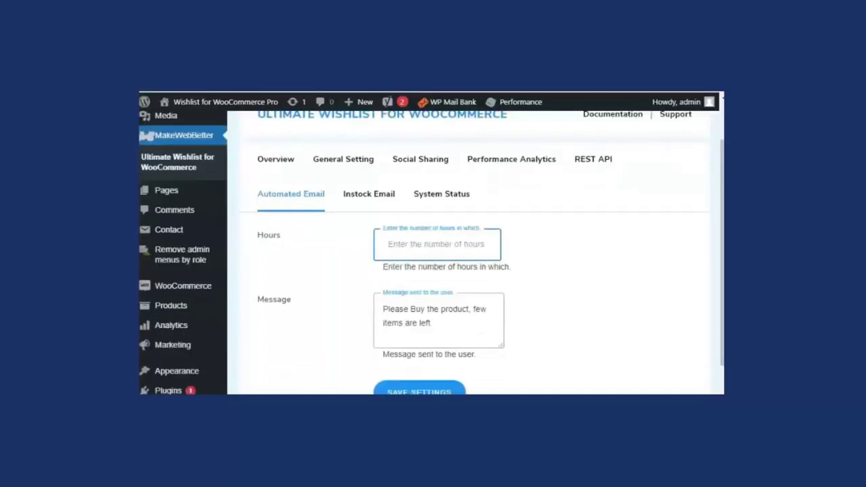
text(2)
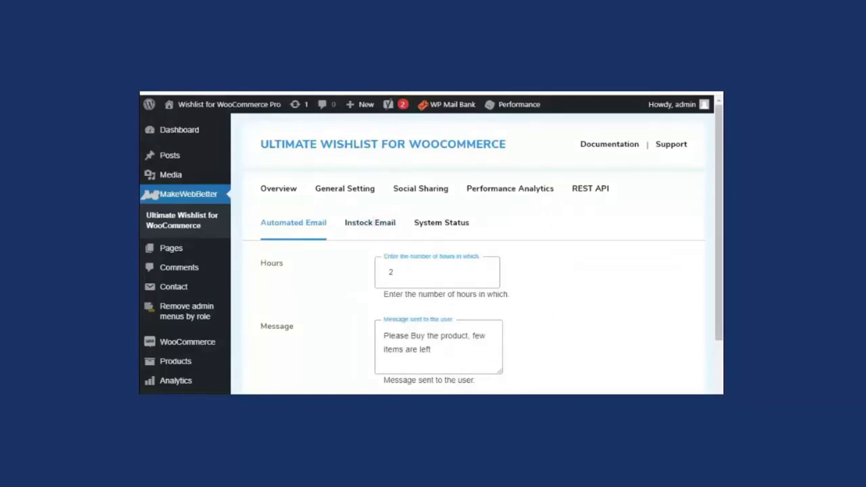
click(390, 230)
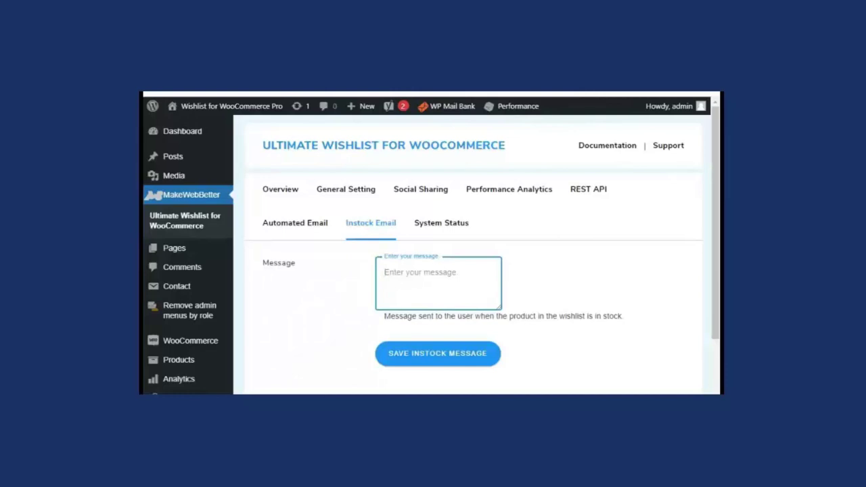
Step: Paste 'Hello, Your Best Loved Product is back in stock :)' as the in-stock message and save it
text(Hello, Your Best Loved Product is back in stock :))
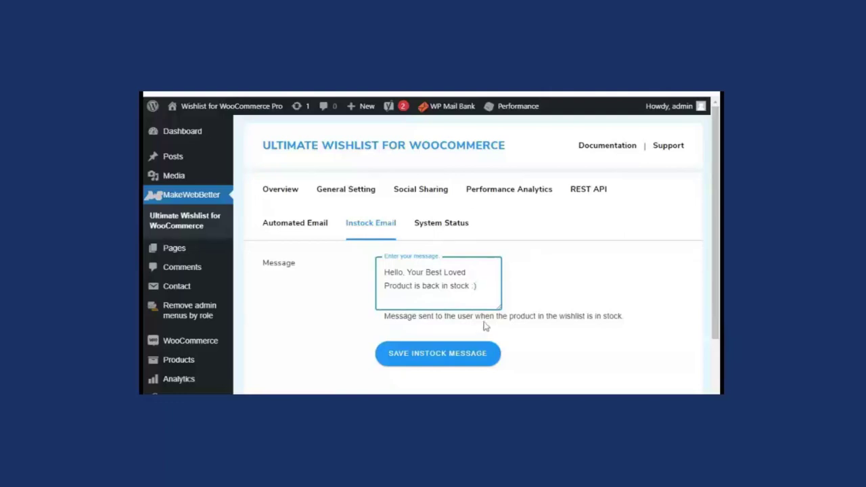
click(458, 360)
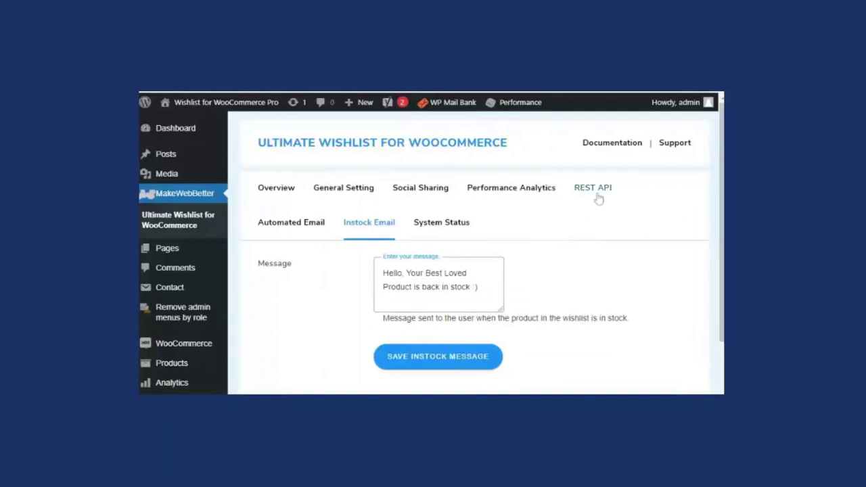
Step: Open the REST API tab and generate a new consumer key and secret
click(598, 196)
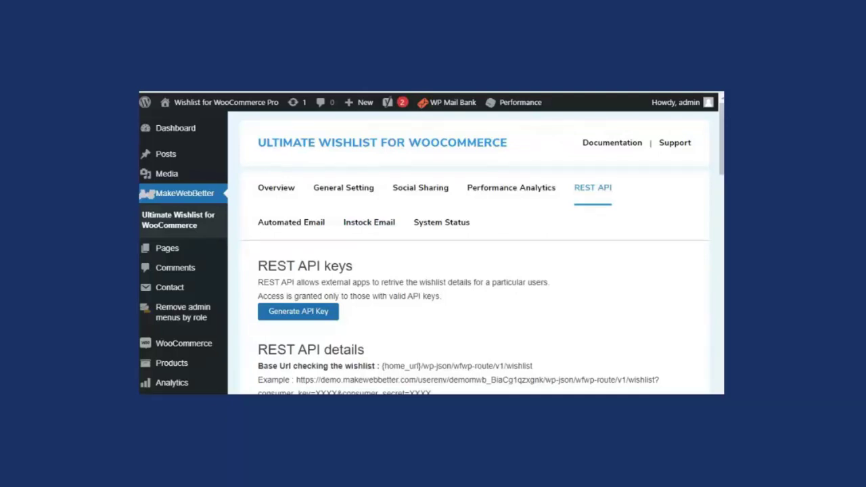
click(305, 314)
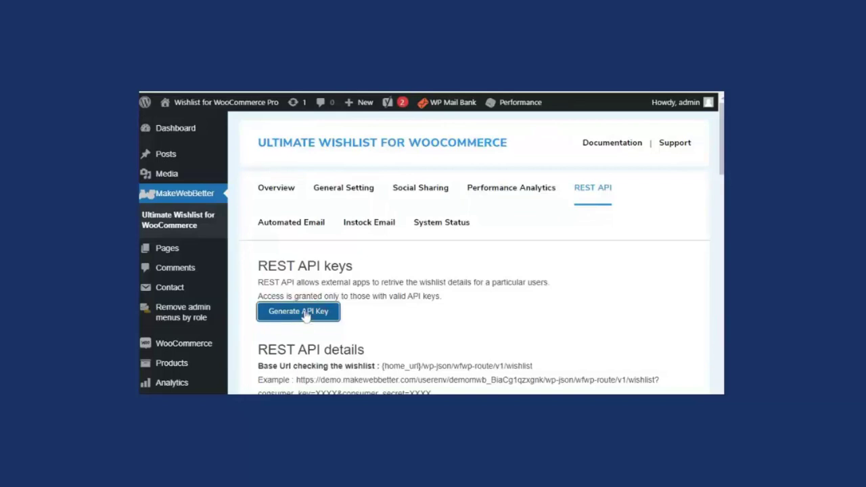